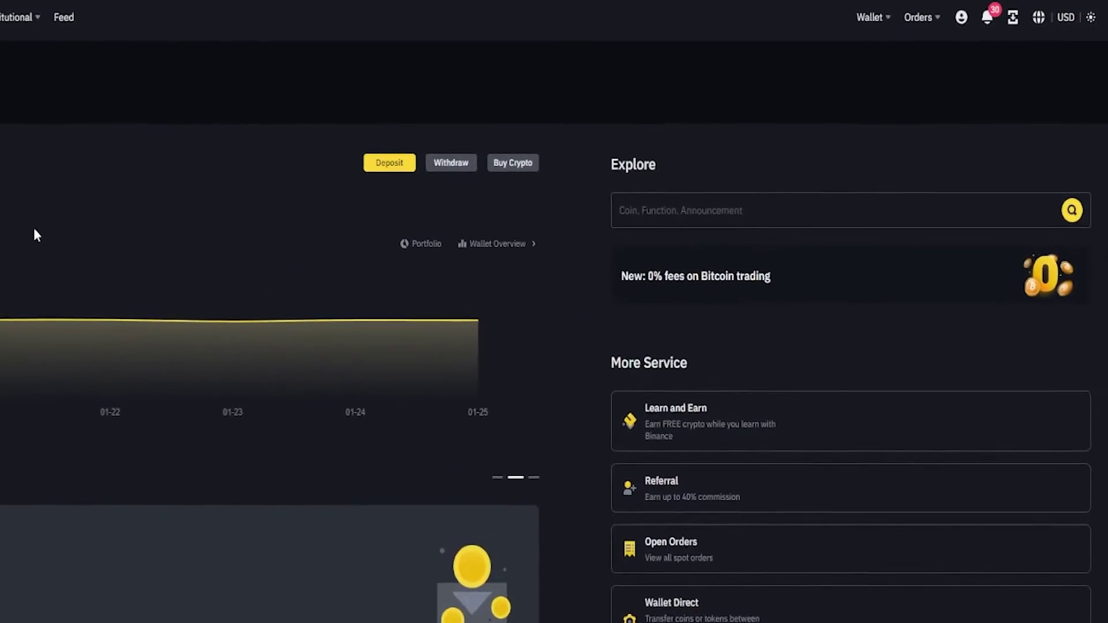
# - Open the Futures wallet page from the Wallet menu in the top bar
pyautogui.moveTo(820, 35)
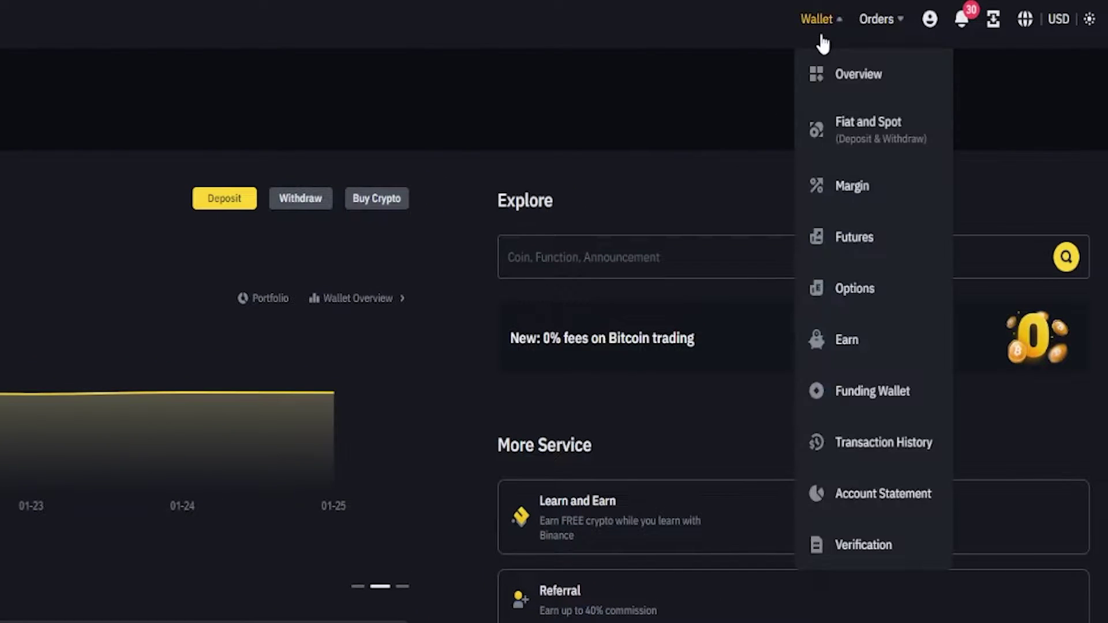
pyautogui.click(856, 241)
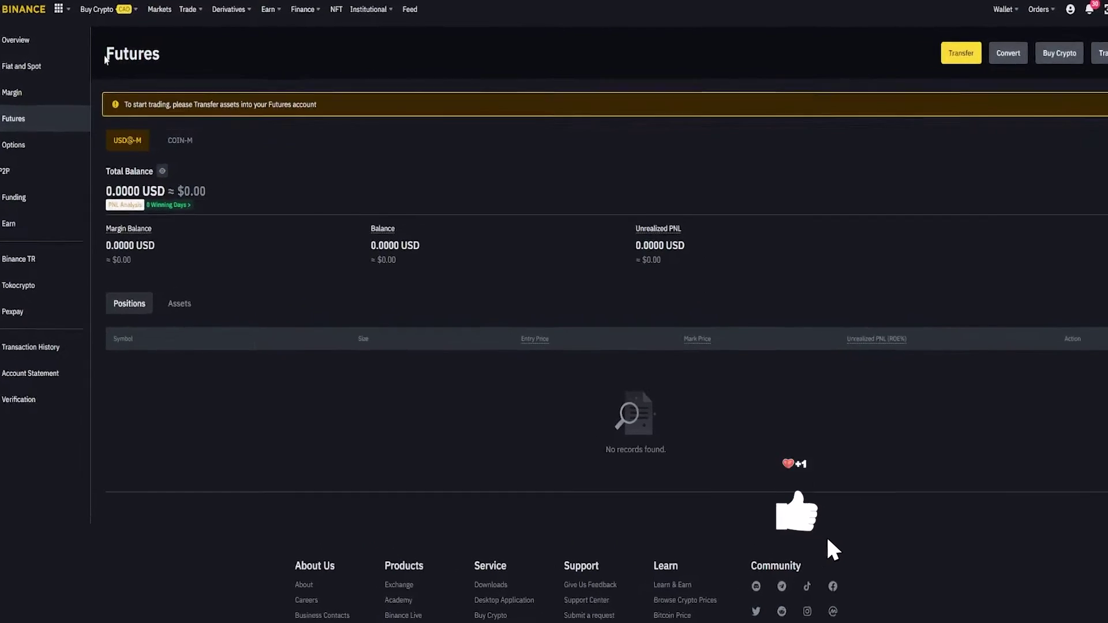
# - List the USDⓈ-M wallet's Assets and open a BUSD Transfer from Fiat and Spot
pyautogui.moveTo(105, 59); pyautogui.dragTo(164, 72)
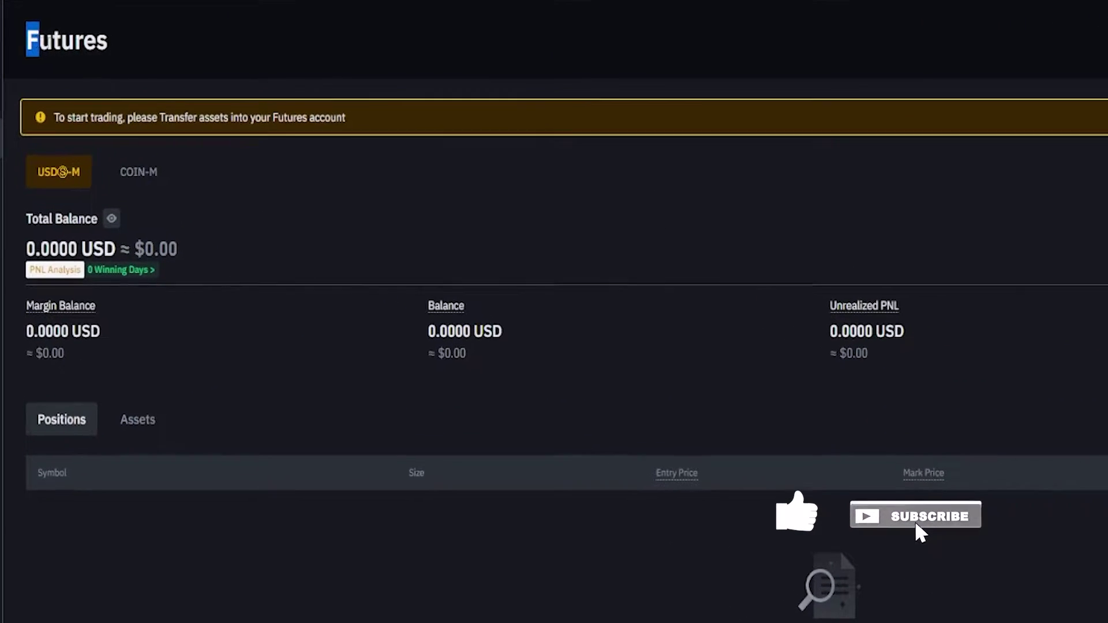
pyautogui.click(117, 67)
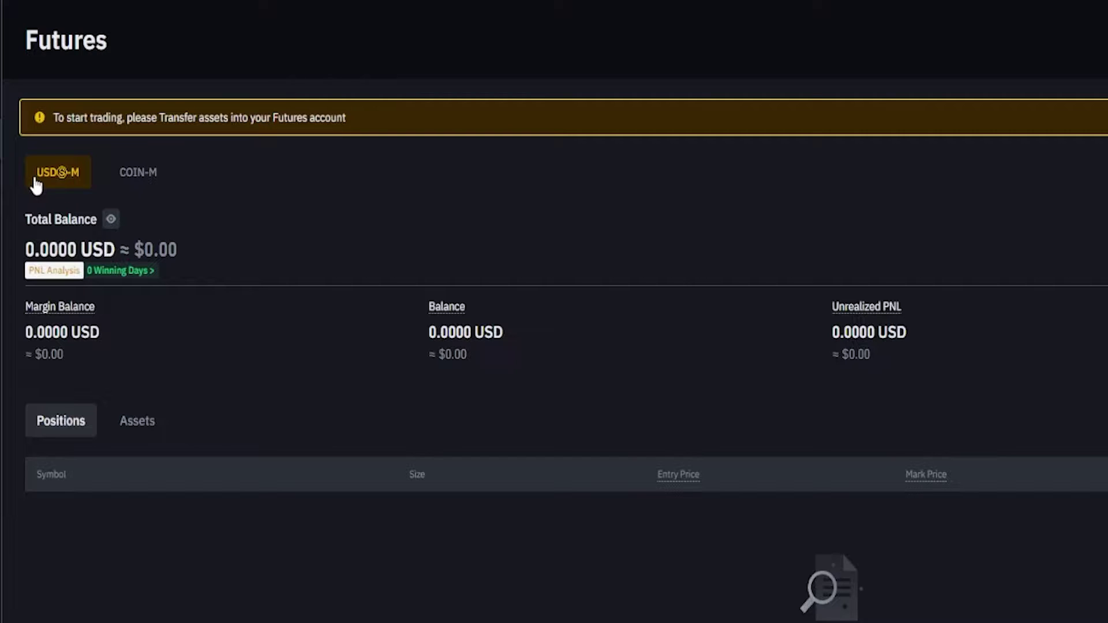
pyautogui.click(132, 430)
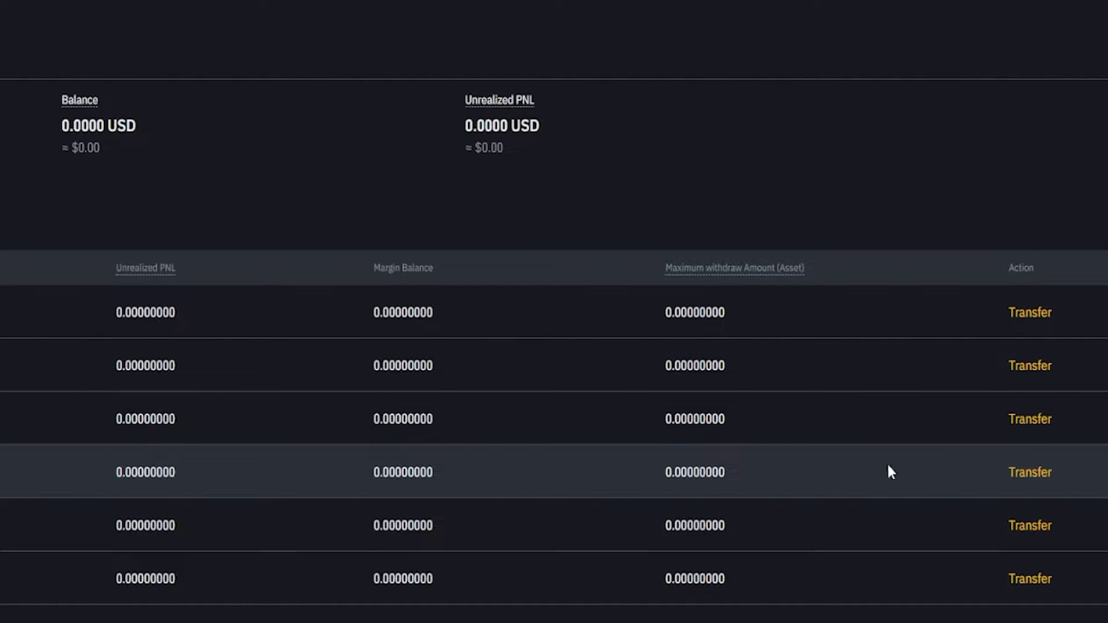
pyautogui.click(1033, 476)
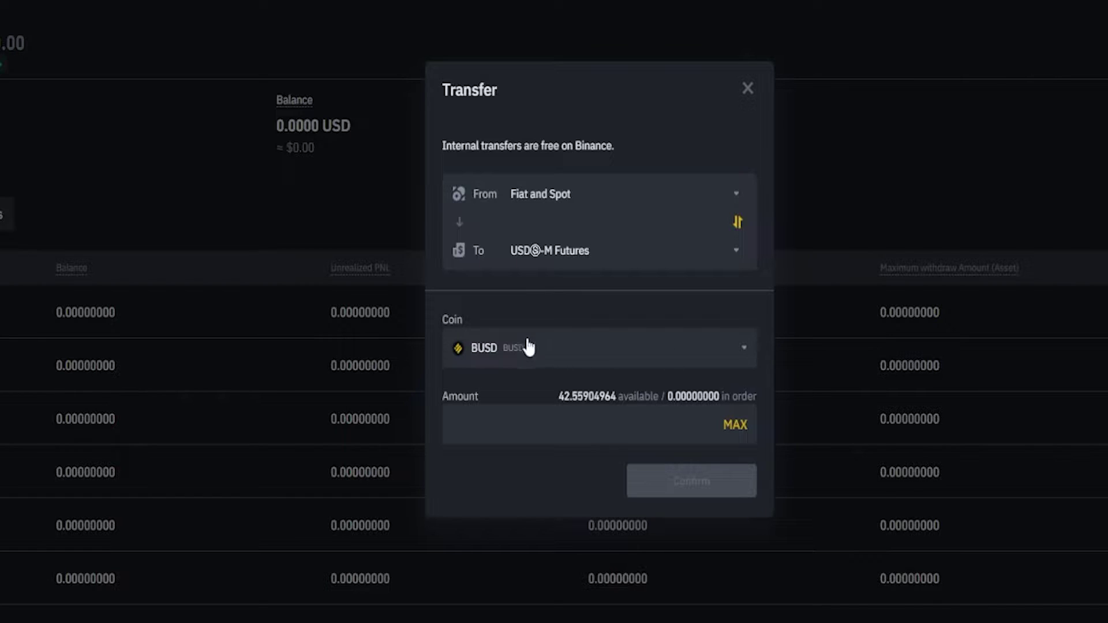
# - Transfer the full 42.55904964 BUSD from Fiat and Spot into USDⓈ-M Futures
pyautogui.moveTo(558, 396)
pyautogui.mouseDown()
pyautogui.moveTo(616, 396)
pyautogui.moveTo(559, 396)
pyautogui.mouseUp()
pyautogui.click(577, 423)
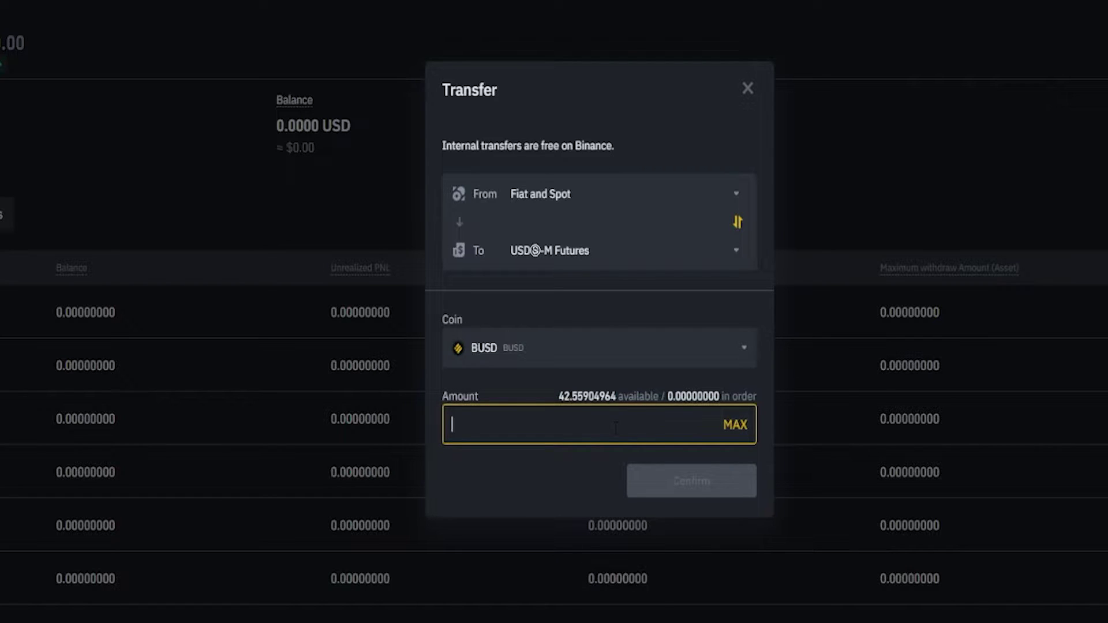
pyautogui.click(737, 425)
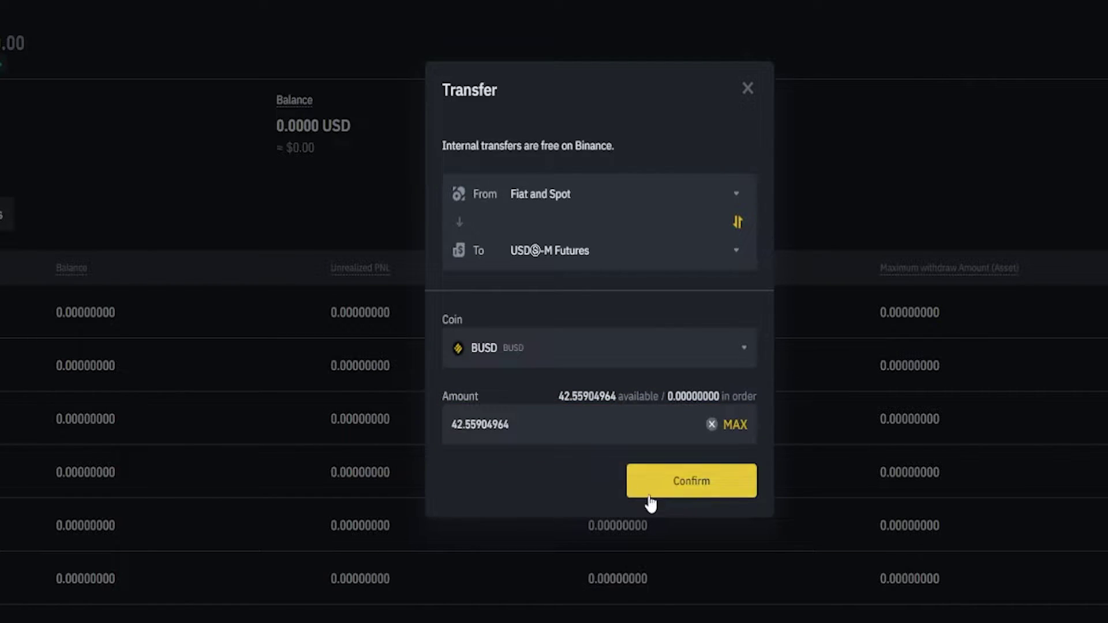
pyautogui.click(660, 485)
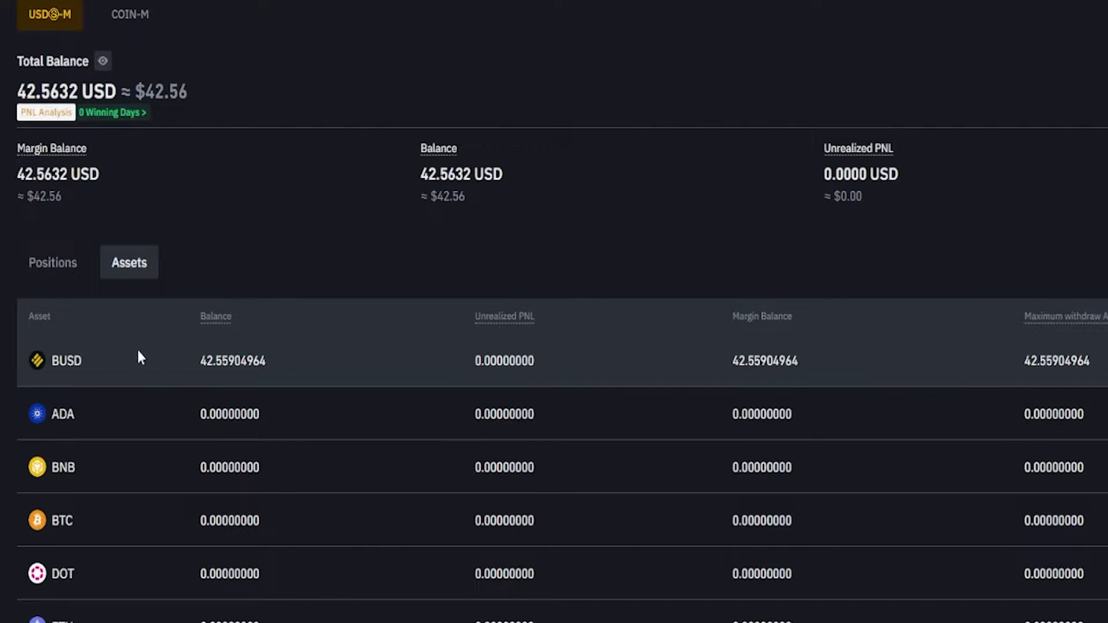
pyautogui.moveTo(138, 351)
pyautogui.mouseDown()
pyautogui.moveTo(195, 364)
pyautogui.moveTo(922, 373)
pyautogui.moveTo(138, 356)
pyautogui.mouseUp()
# - Open the USDⓈ-M Futures BTCUSDT Perpetual trading page from the Derivatives menu
pyautogui.scroll(3, 331, 362)
pyautogui.moveTo(229, 20)
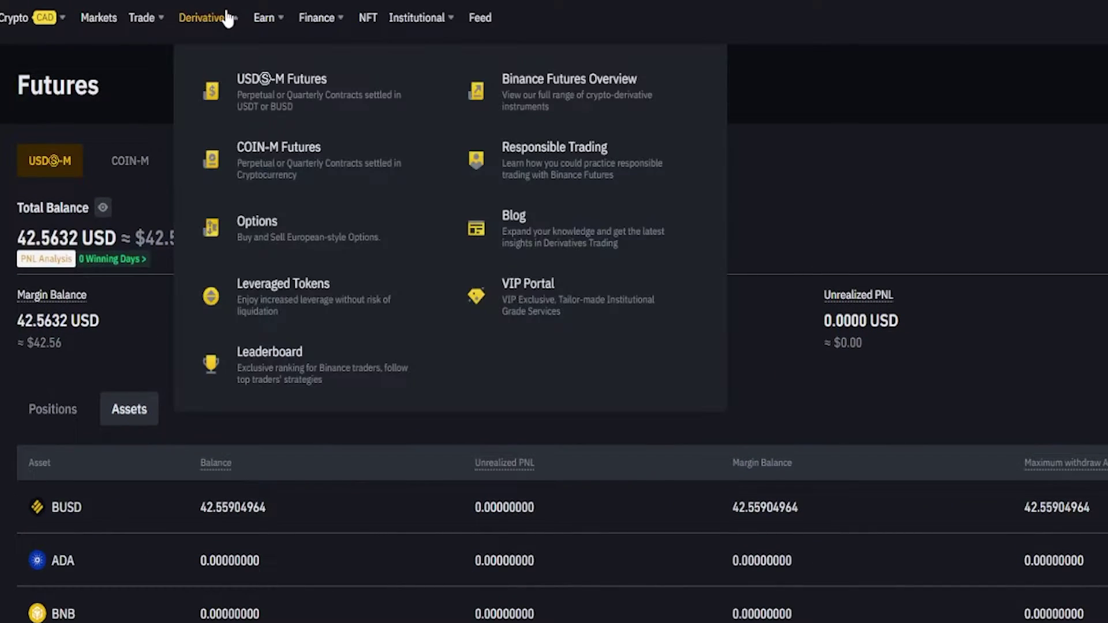
pyautogui.click(322, 98)
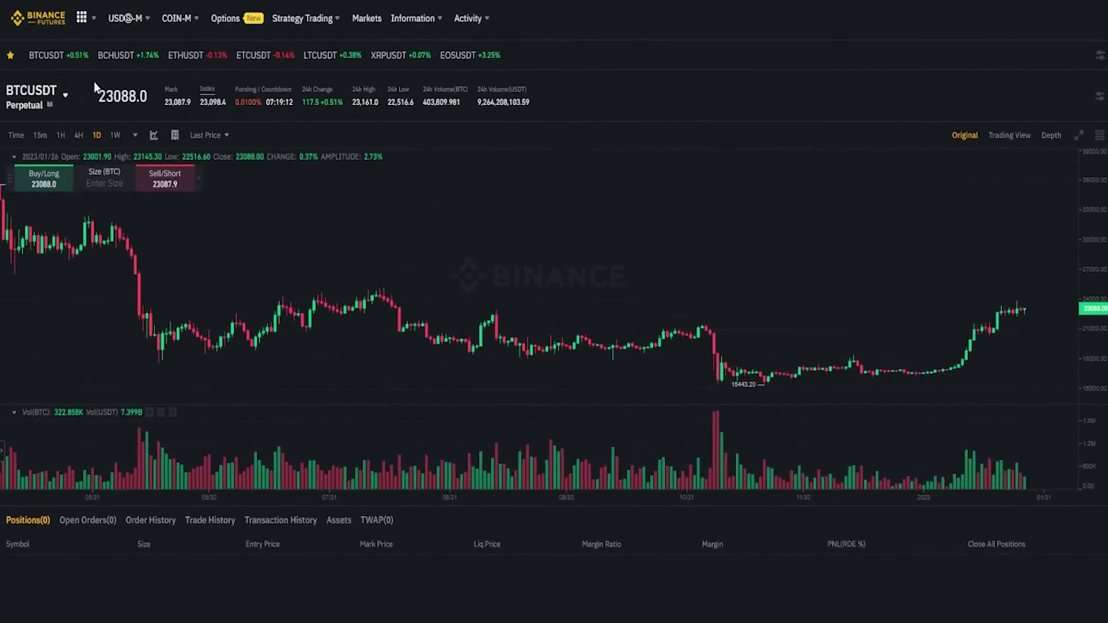
# - Browse the symbol list and USDT/BUSD Perpetual contract menus, then go to COIN-M Futures
pyautogui.moveTo(130, 27)
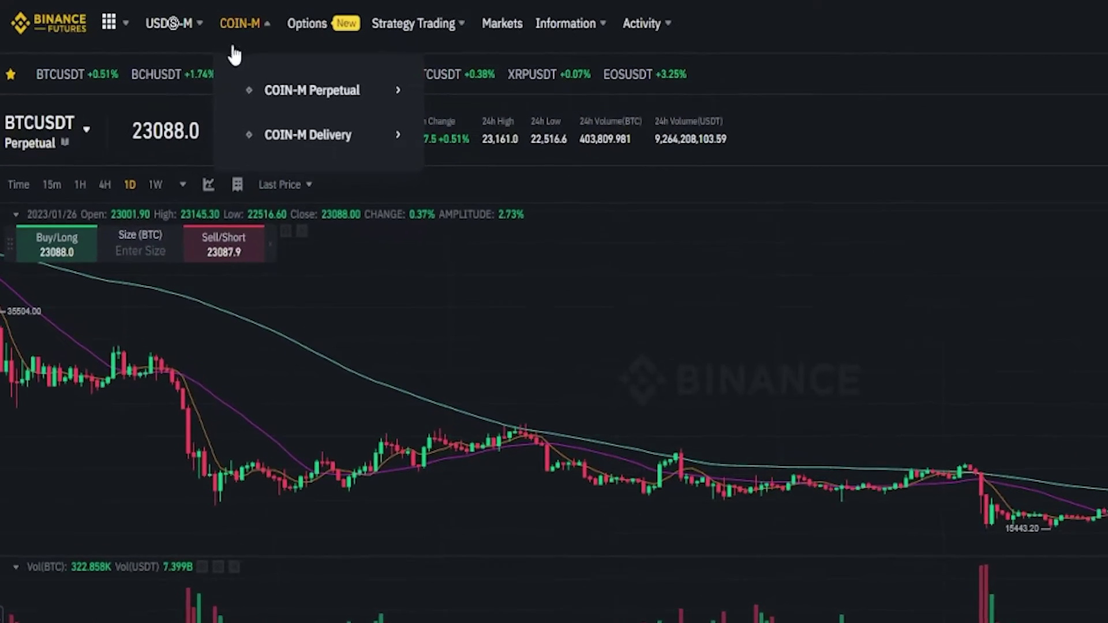
pyautogui.moveTo(20, 136)
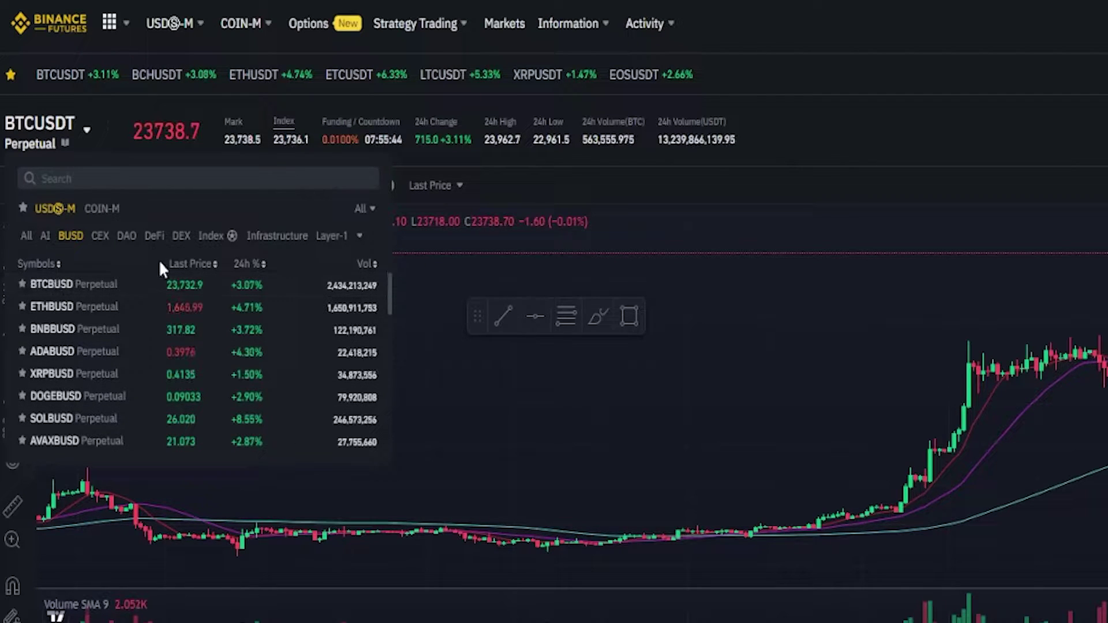
pyautogui.moveTo(174, 30)
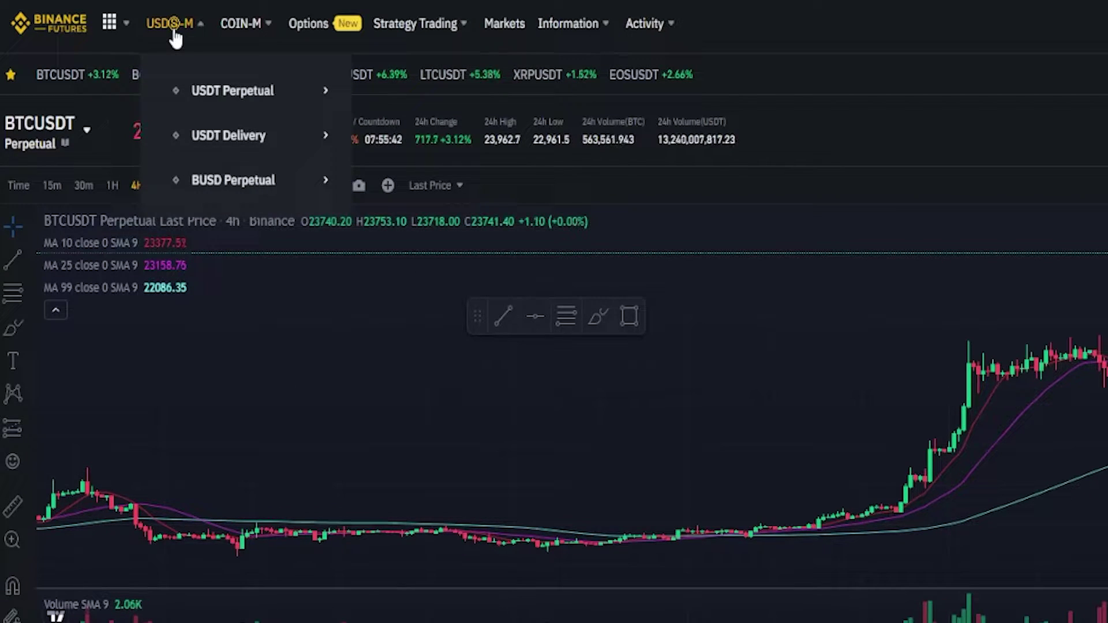
pyautogui.moveTo(202, 89)
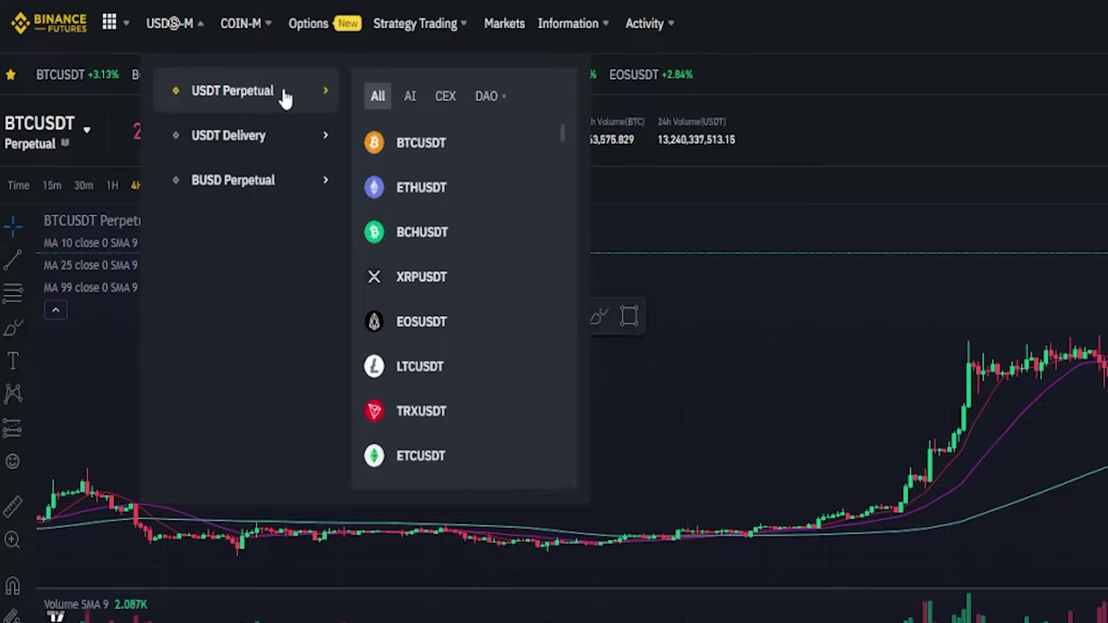
pyautogui.moveTo(185, 185)
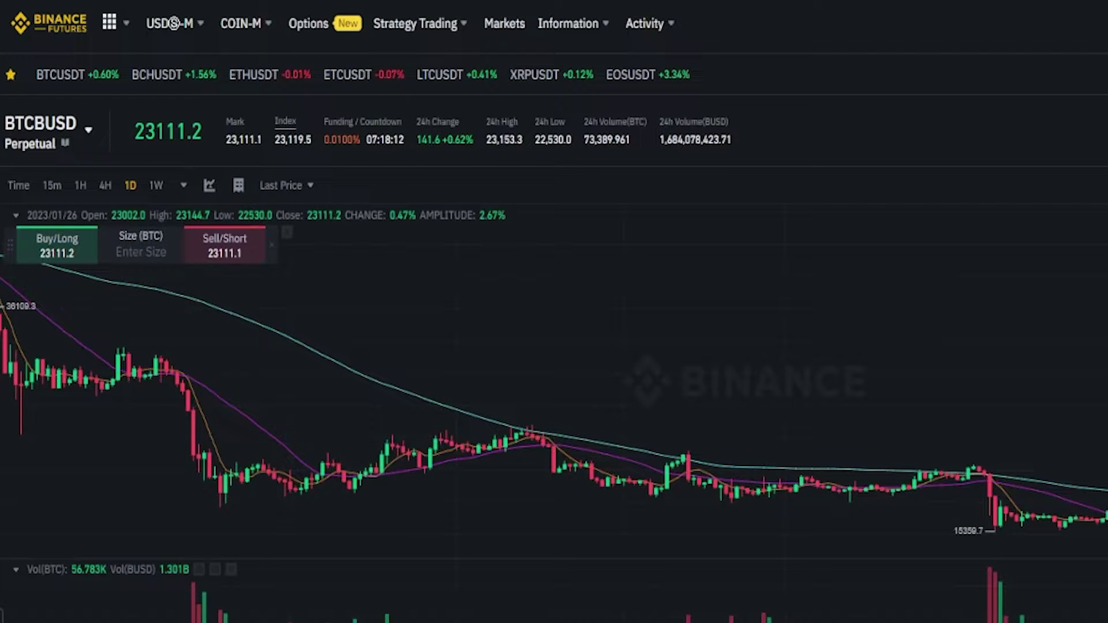
pyautogui.moveTo(856, 21)
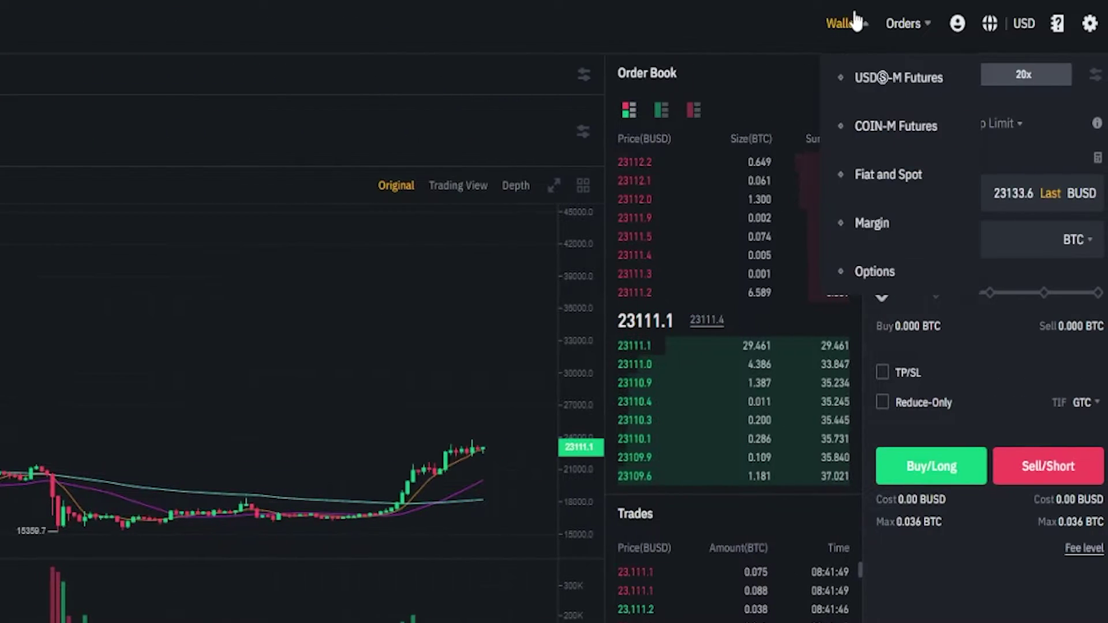
pyautogui.click(907, 132)
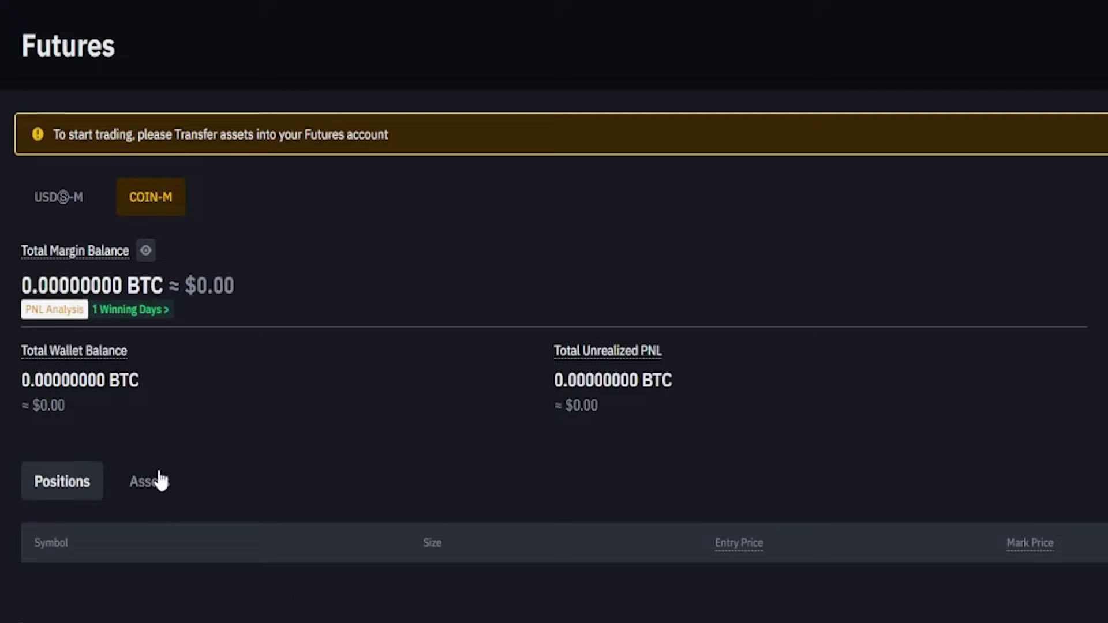
# - Start a BTC transfer from Fiat and Spot to COIN-M Futures with the full 0.00177455 BTC
pyautogui.click(162, 481)
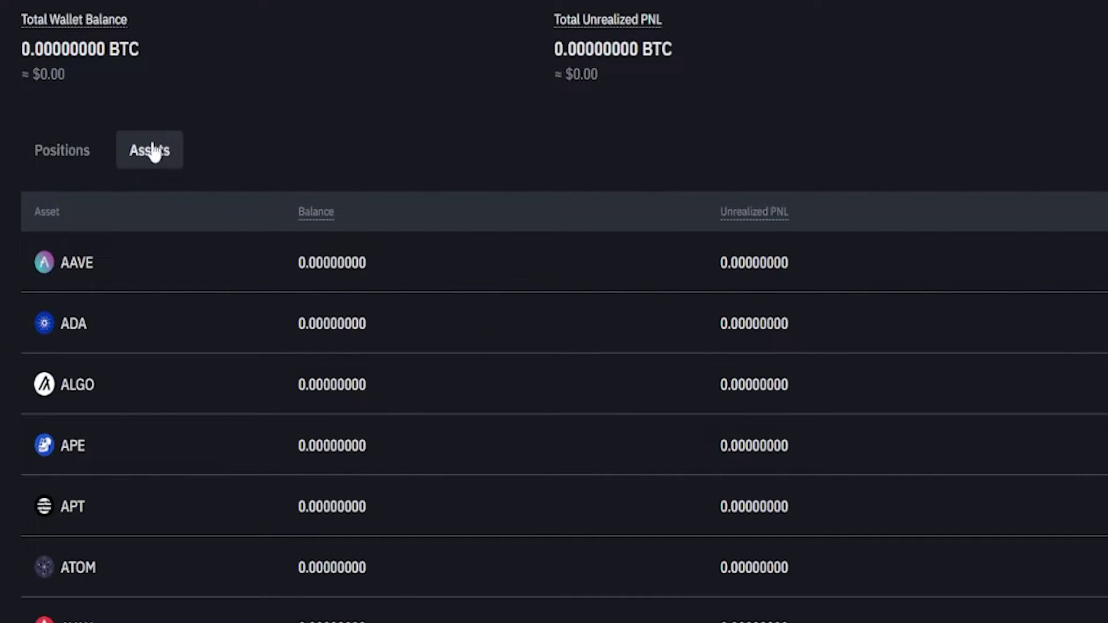
pyautogui.scroll(-5, 247, 173)
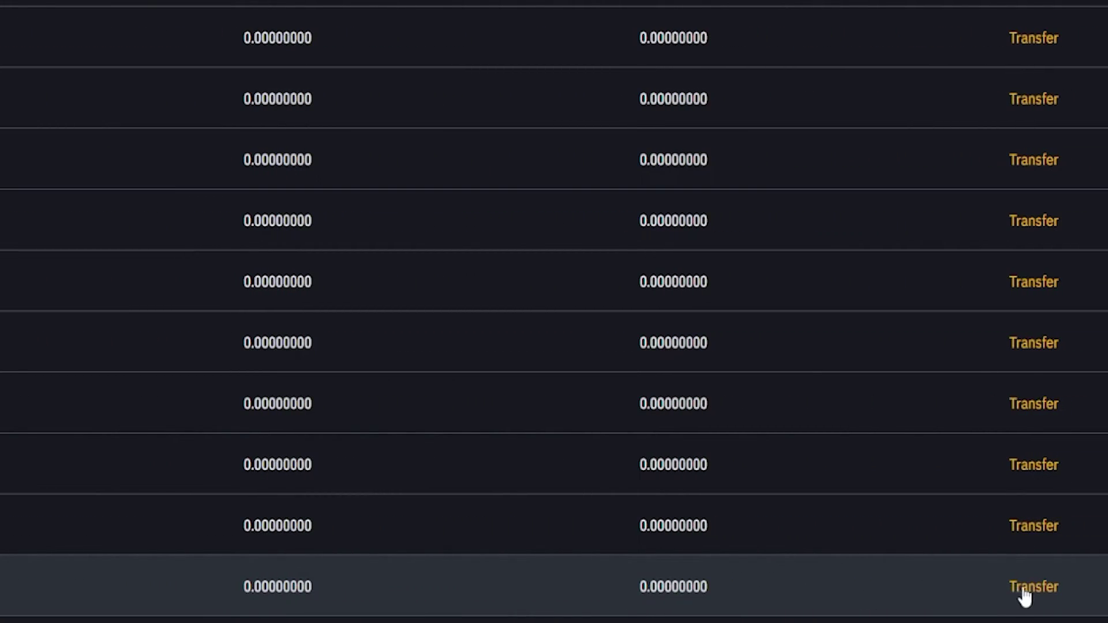
pyautogui.click(1024, 590)
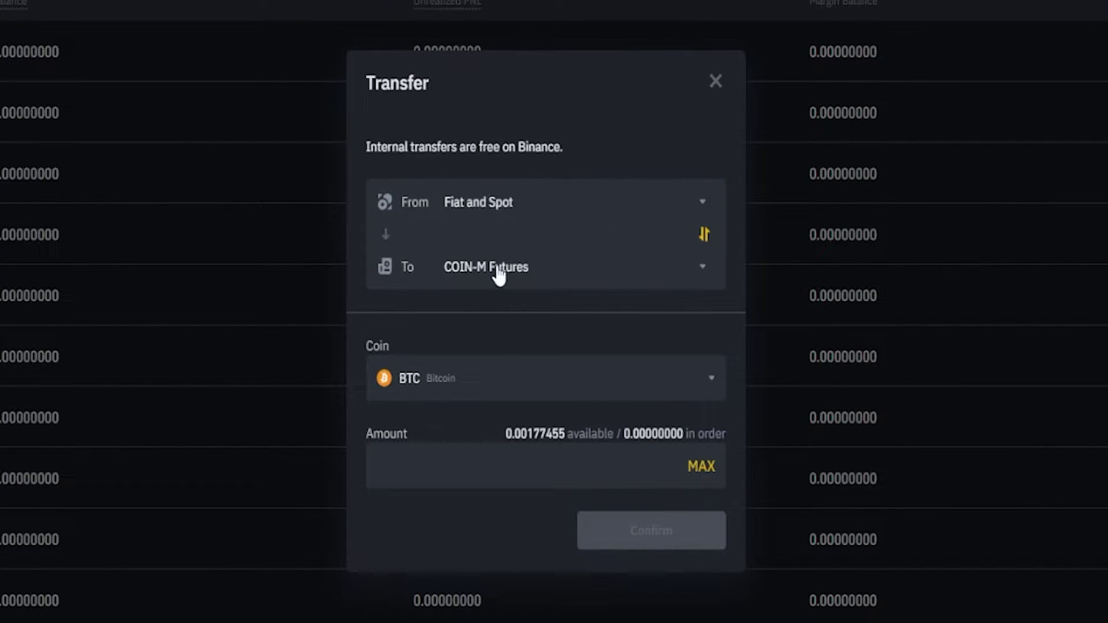
pyautogui.click(697, 477)
# - Confirm the 0.00177455 BTC transfer into the COIN-M Futures wallet
pyautogui.click(635, 529)
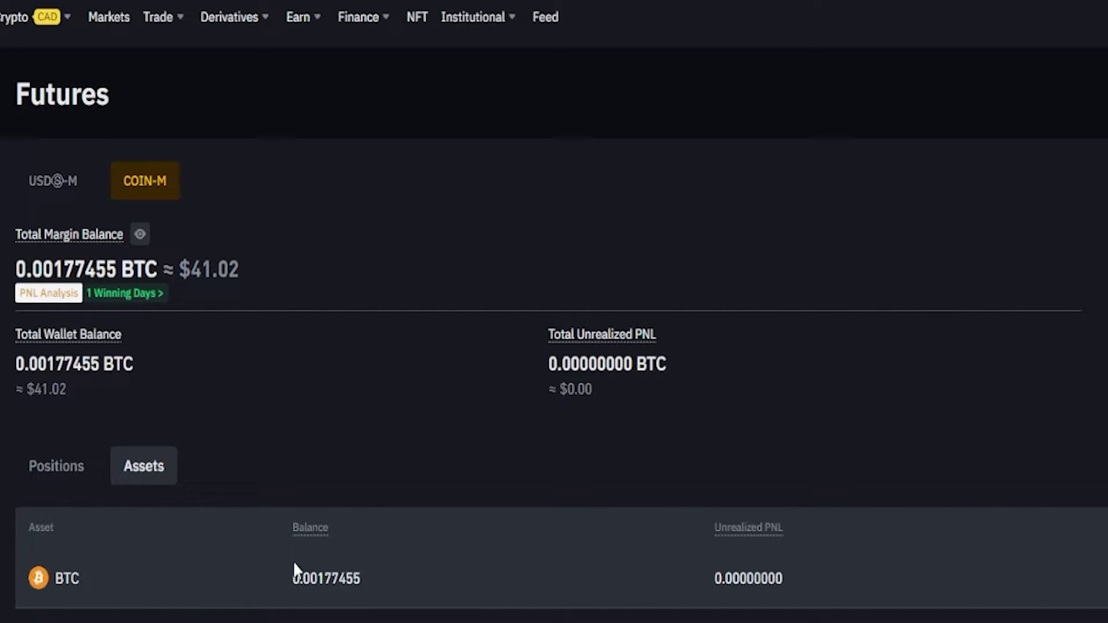
# - Open the COIN-M Futures trading page and browse and search its futures symbol list
pyautogui.moveTo(245, 3)
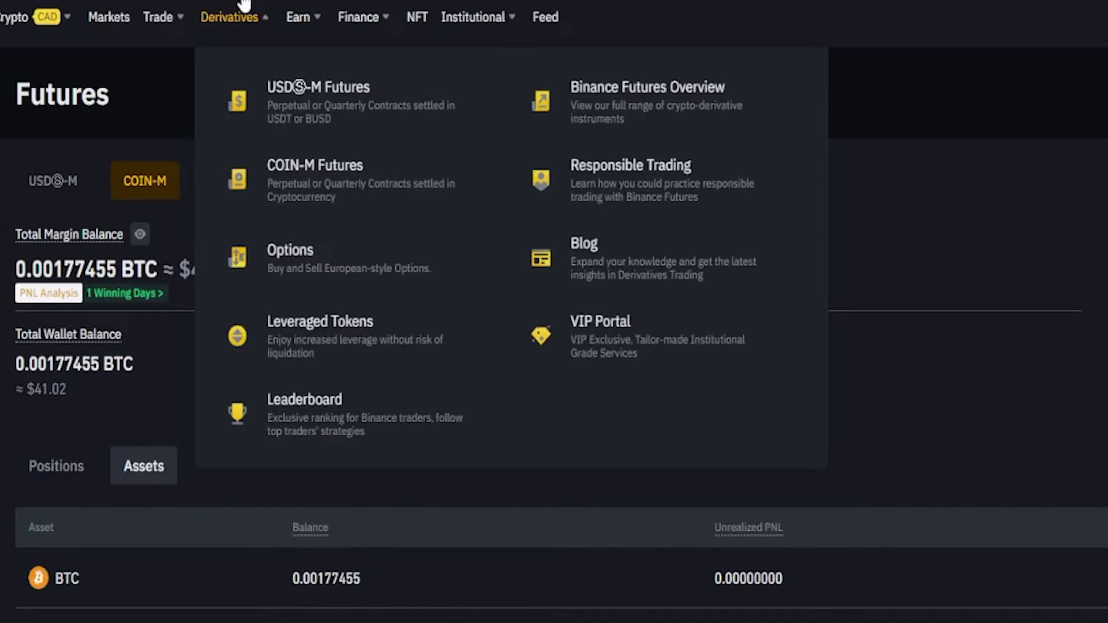
pyautogui.click(325, 181)
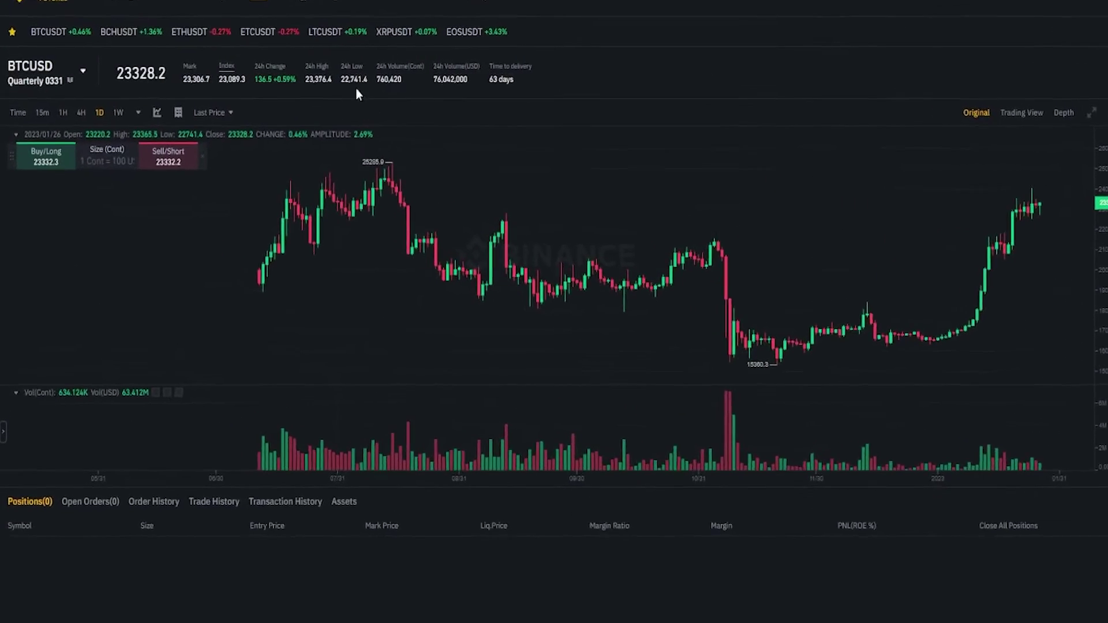
pyautogui.moveTo(46, 57)
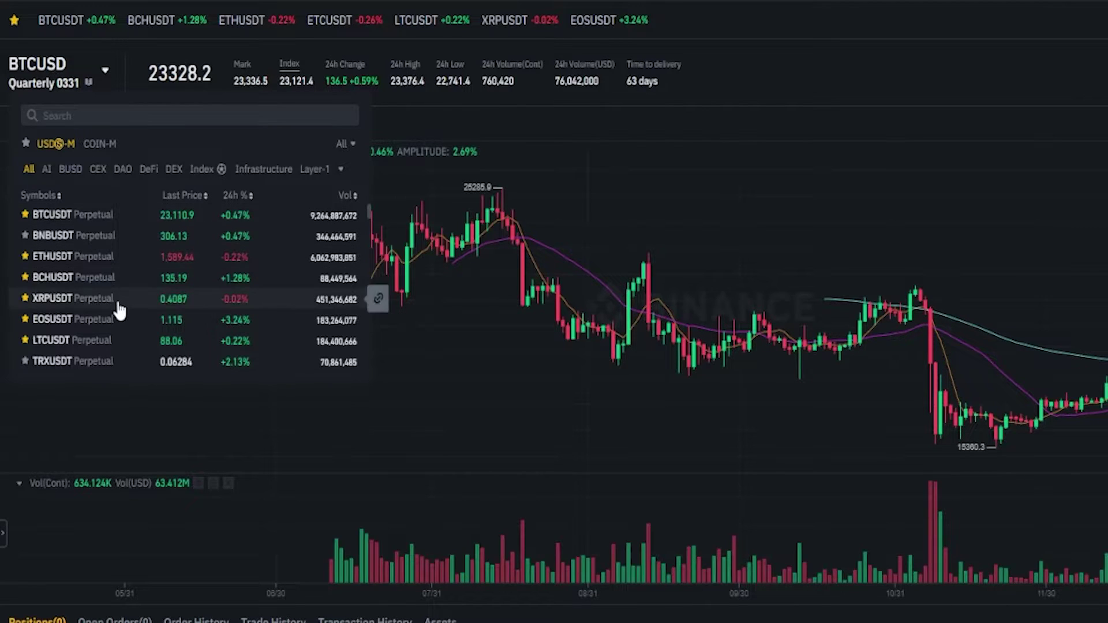
pyautogui.scroll(-3, 121, 297)
pyautogui.scroll(-2, 119, 296)
pyautogui.scroll(5, 118, 293)
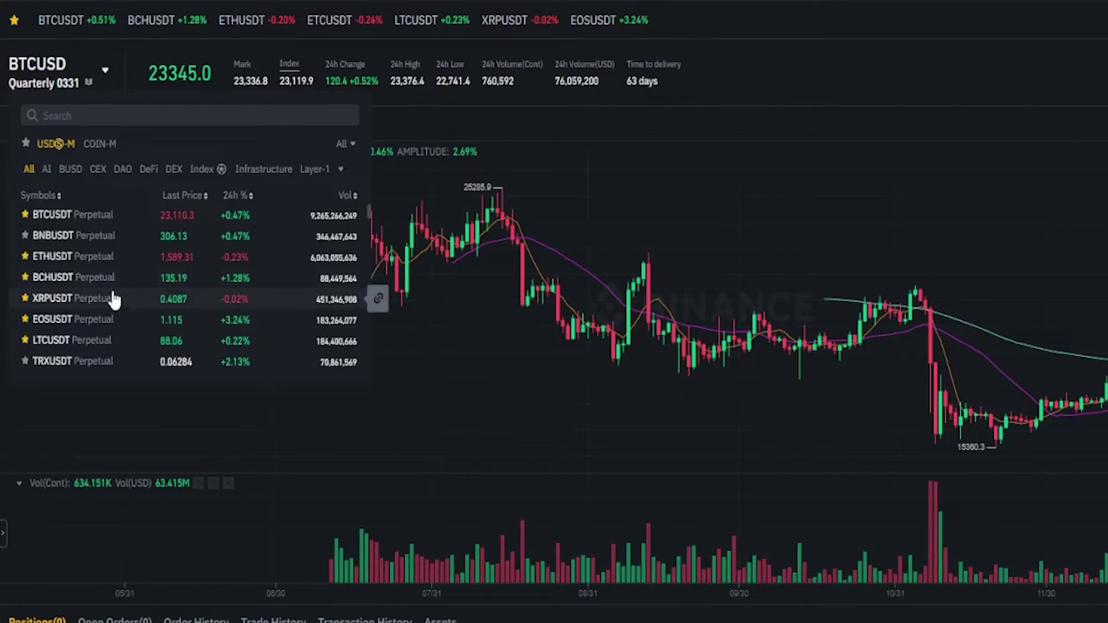
pyautogui.click(104, 115)
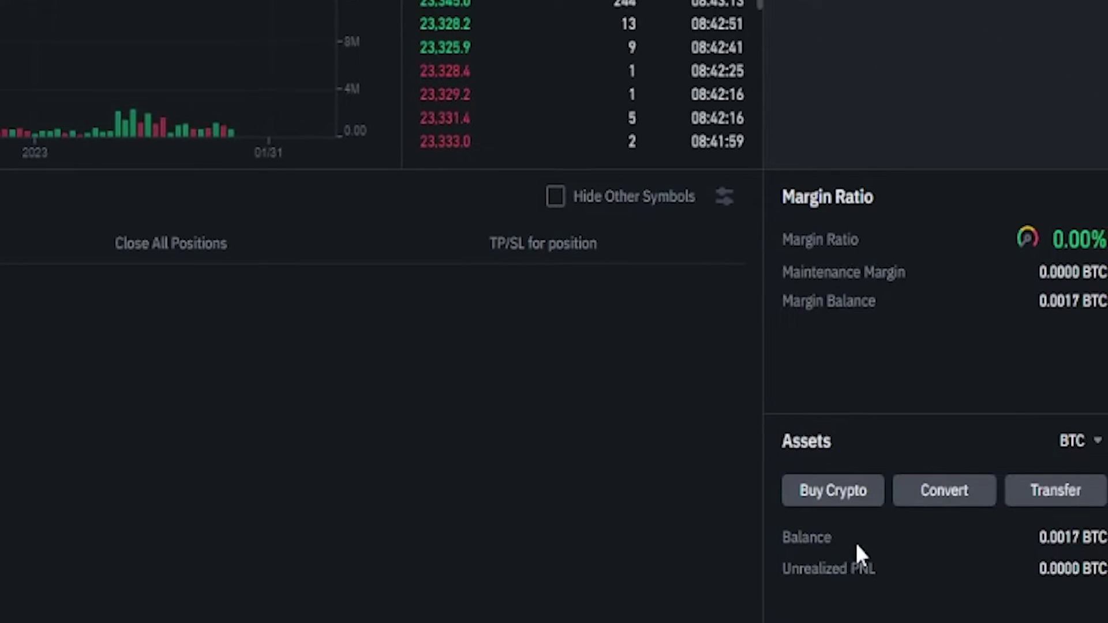
# - Check the 0.0017 BTC margin balance in the Assets panel and press Transfer
pyautogui.moveTo(975, 559); pyautogui.dragTo(776, 534)
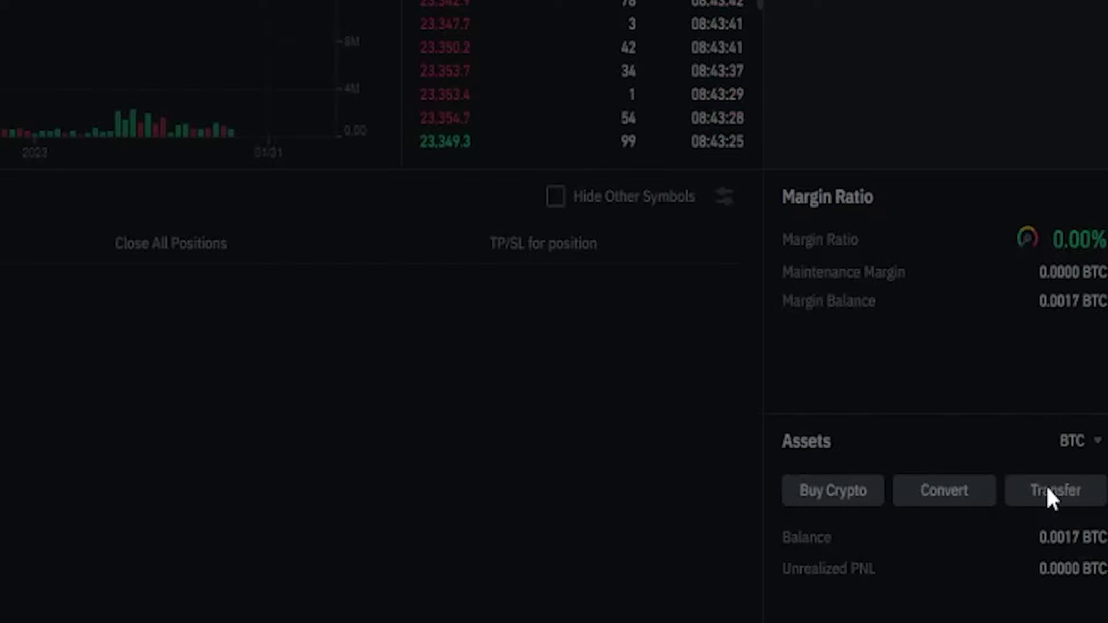
pyautogui.click(1047, 496)
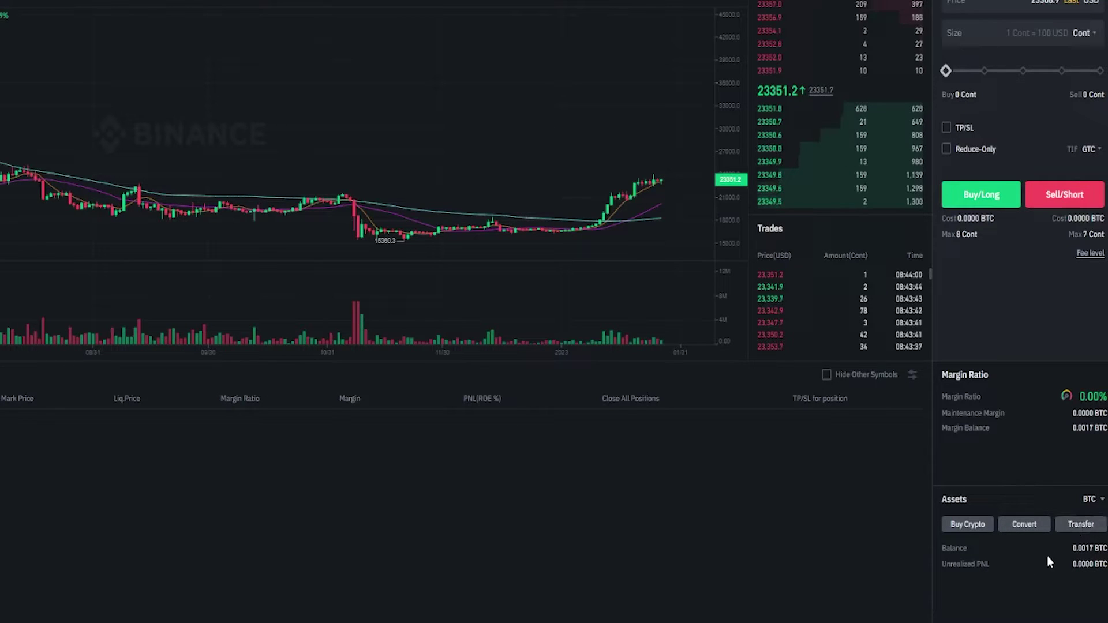
pyautogui.moveTo(918, 17)
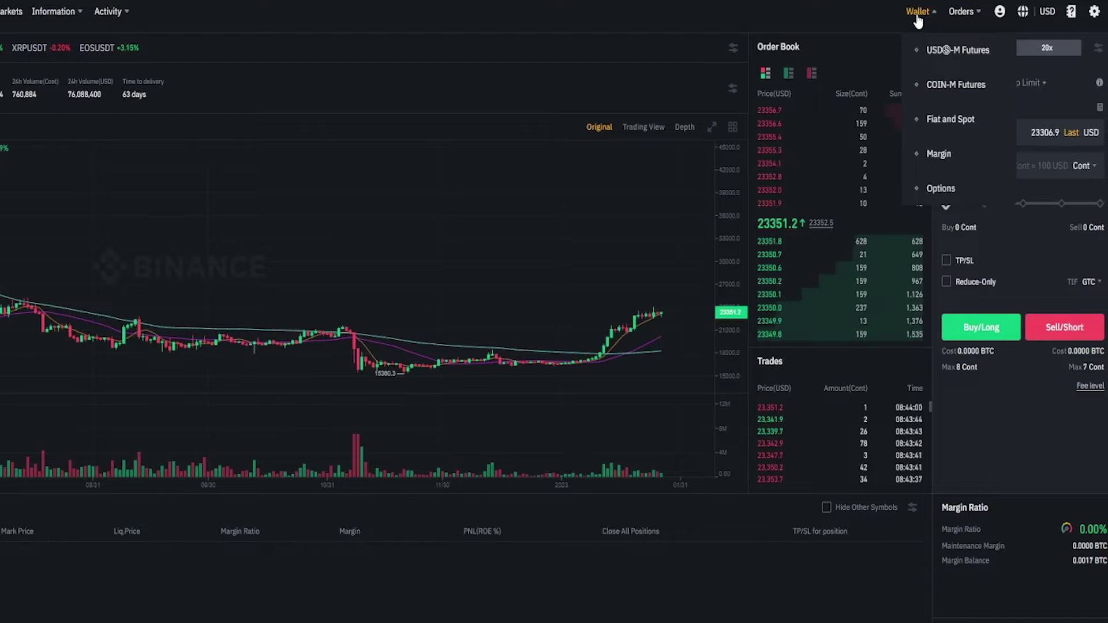
# - Open the USDⓈ-M Futures wallet's Assets and start a Transfer on the 42.55904964 BUSD row
pyautogui.click(944, 50)
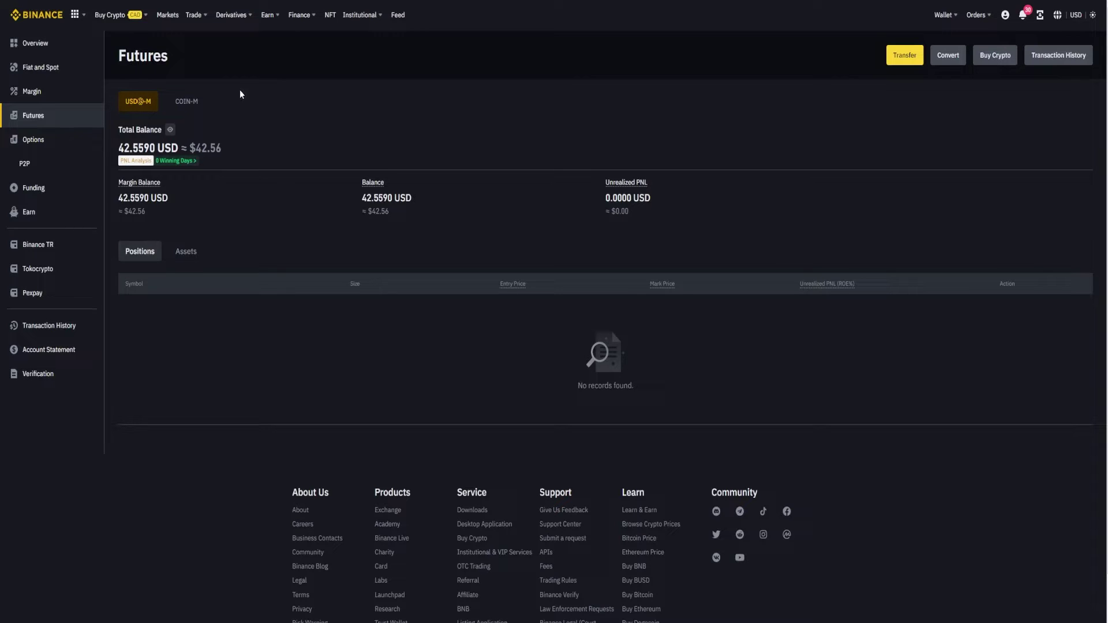
pyautogui.click(186, 251)
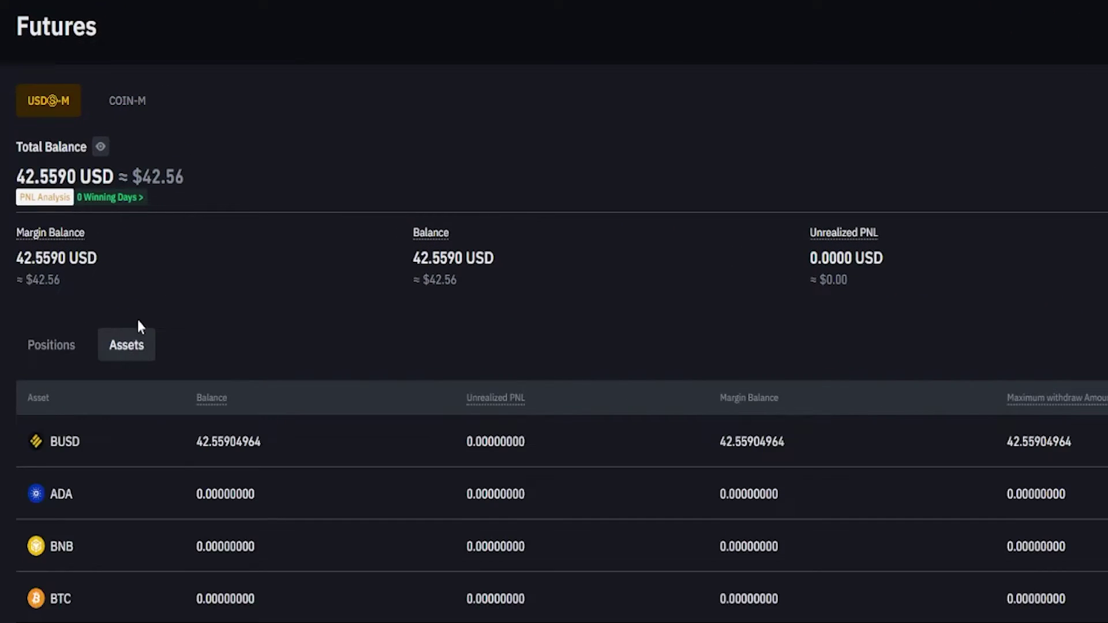
pyautogui.doubleClick(251, 443)
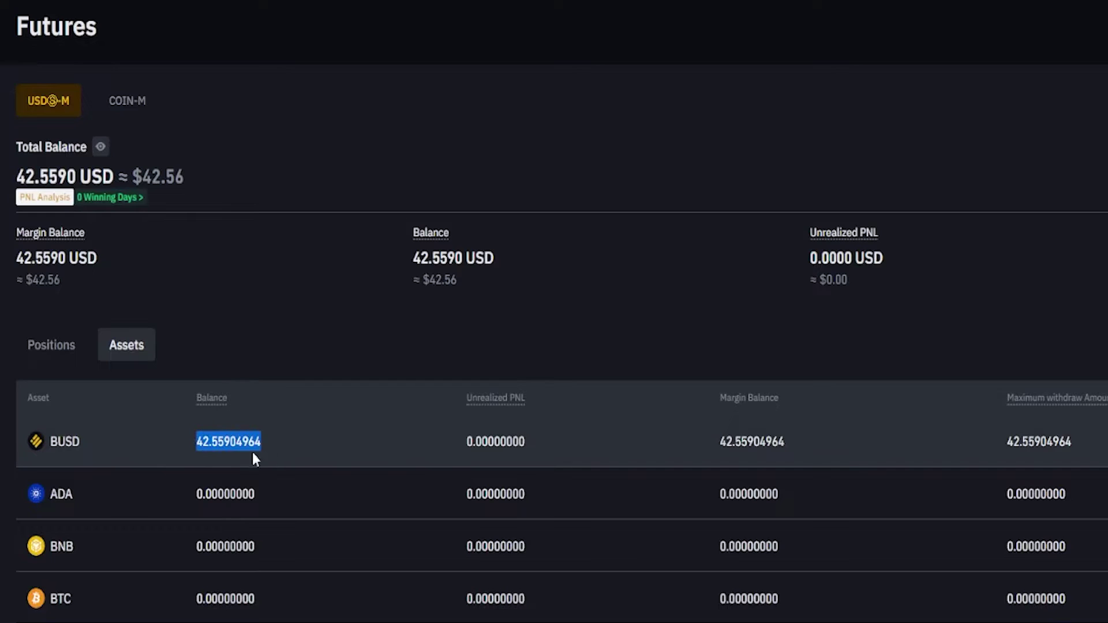
pyautogui.click(166, 444)
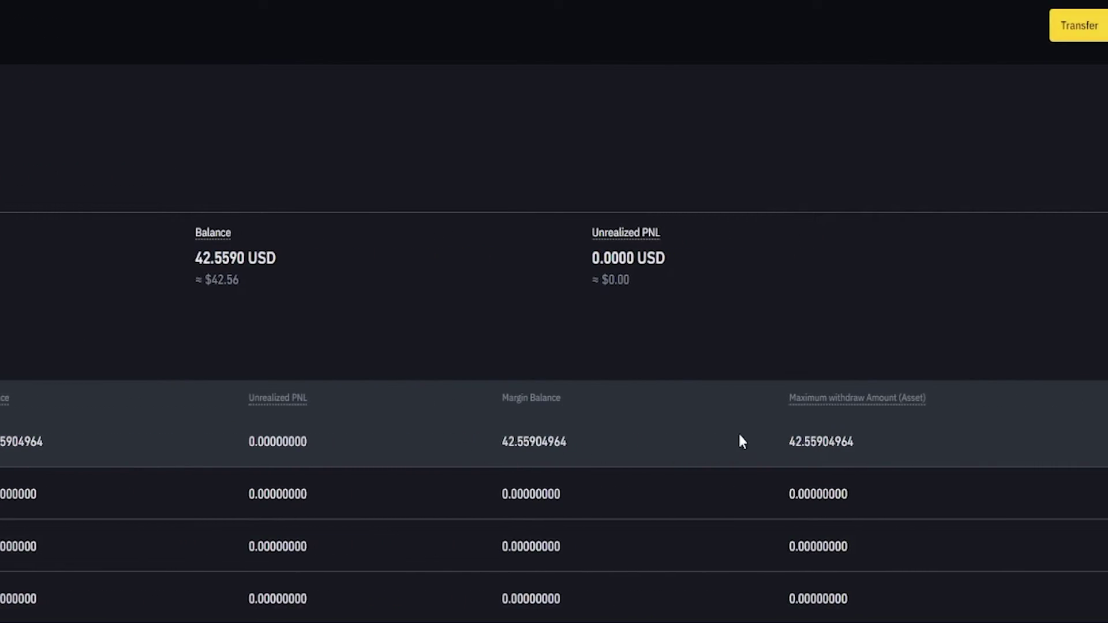
pyautogui.click(1056, 444)
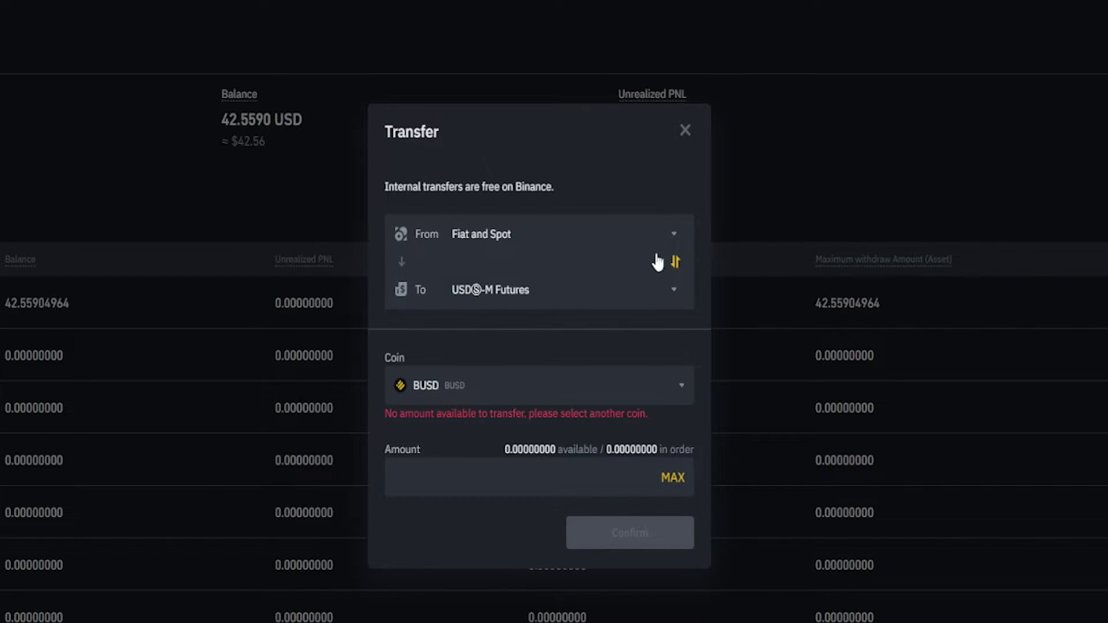
# - Swap the direction to USDⓈ-M Futures → Fiat and Spot and send all 42.55904964 BUSD
pyautogui.click(675, 263)
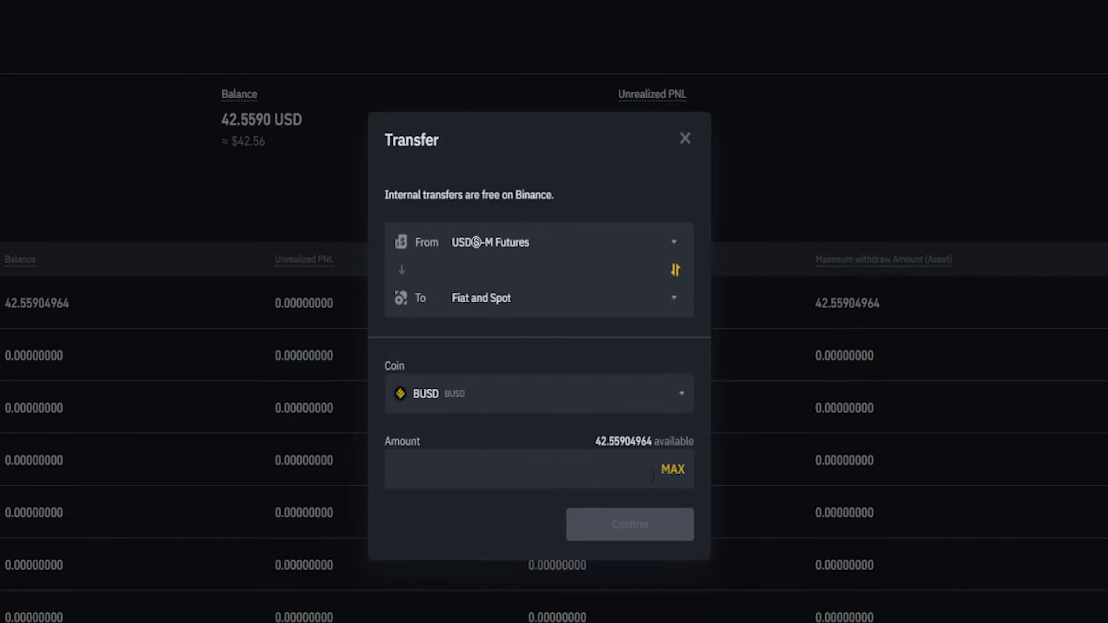
pyautogui.click(661, 468)
pyautogui.click(639, 526)
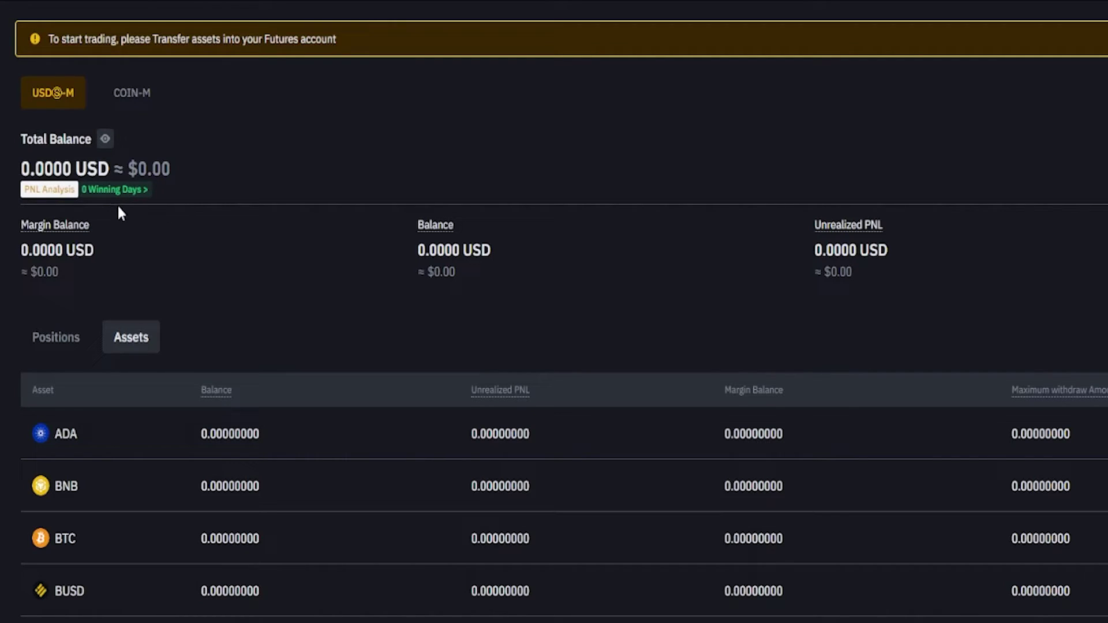
# - From the COIN-M Assets tab, transfer all 0.00177455 BTC back to Fiat and Spot
pyautogui.click(134, 93)
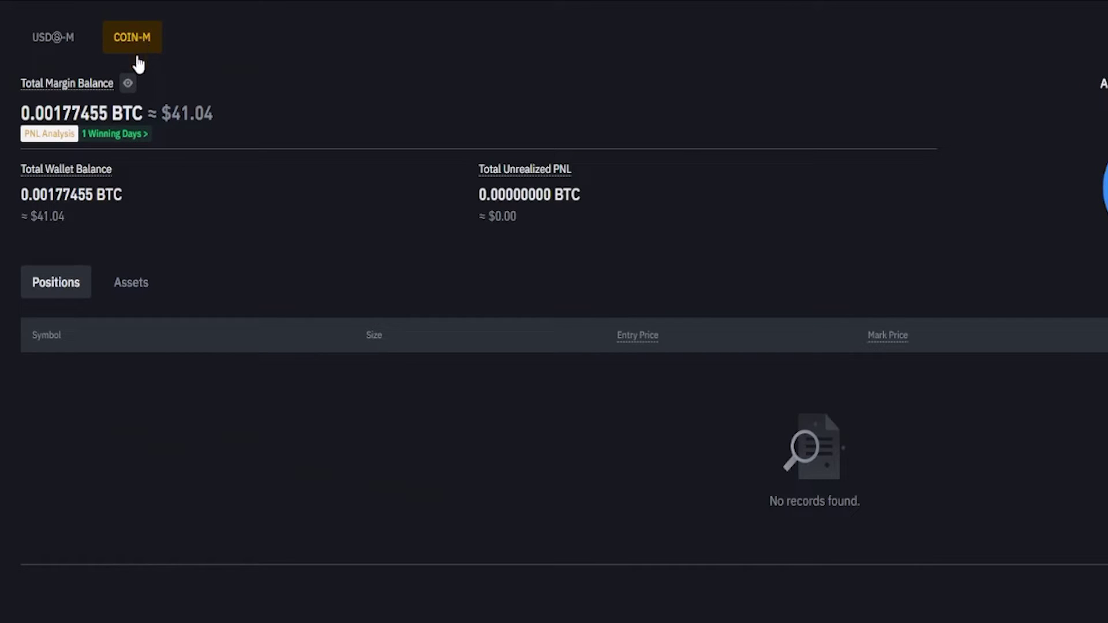
pyautogui.click(136, 285)
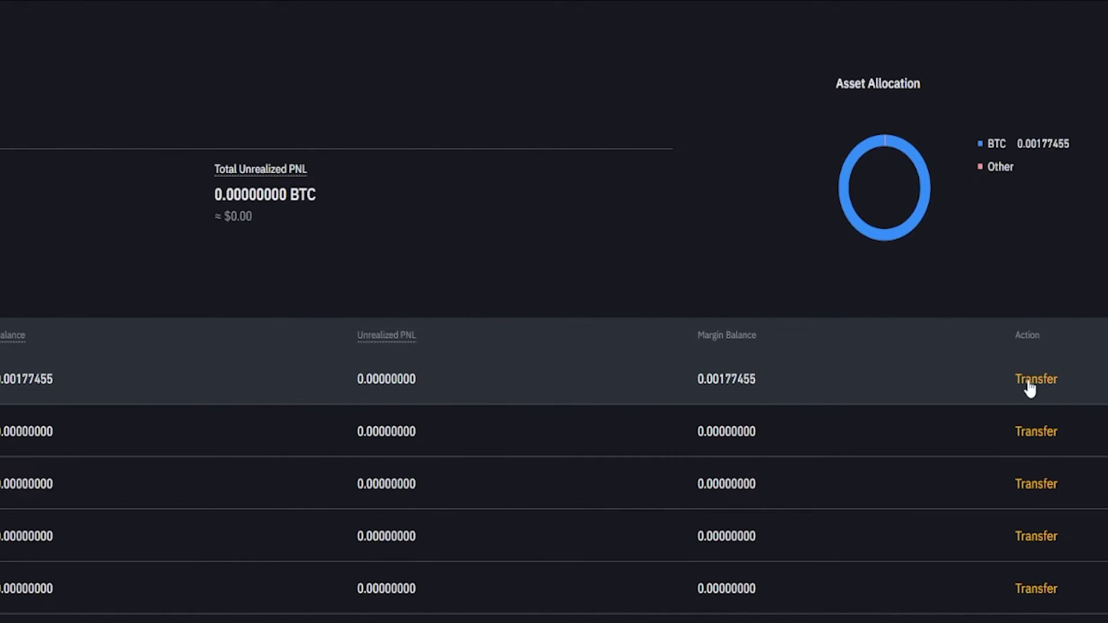
pyautogui.click(1030, 385)
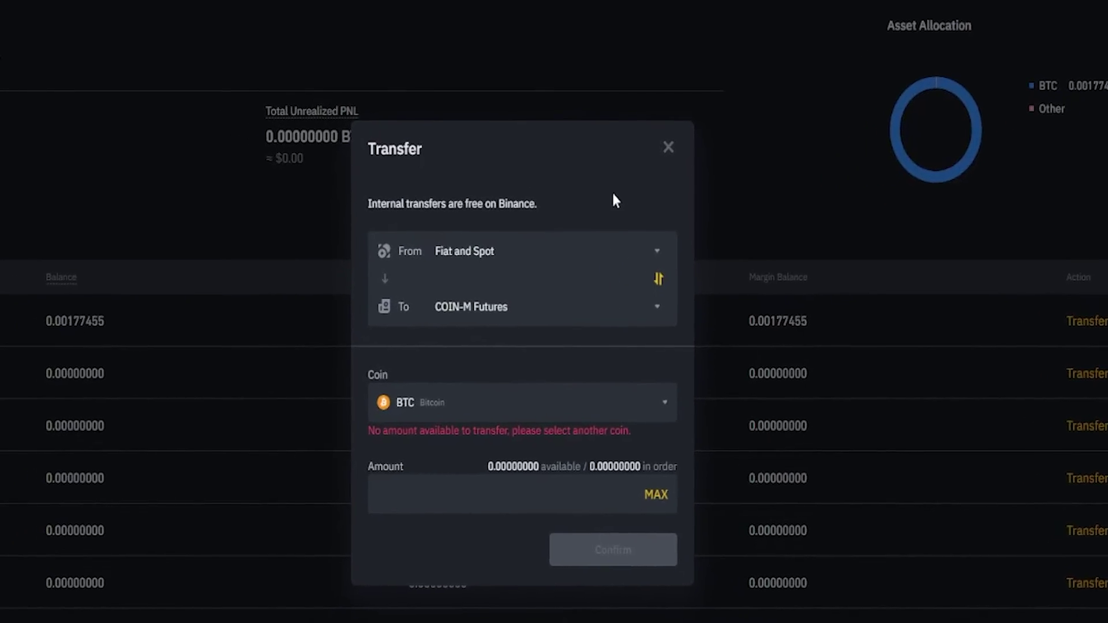
pyautogui.click(668, 267)
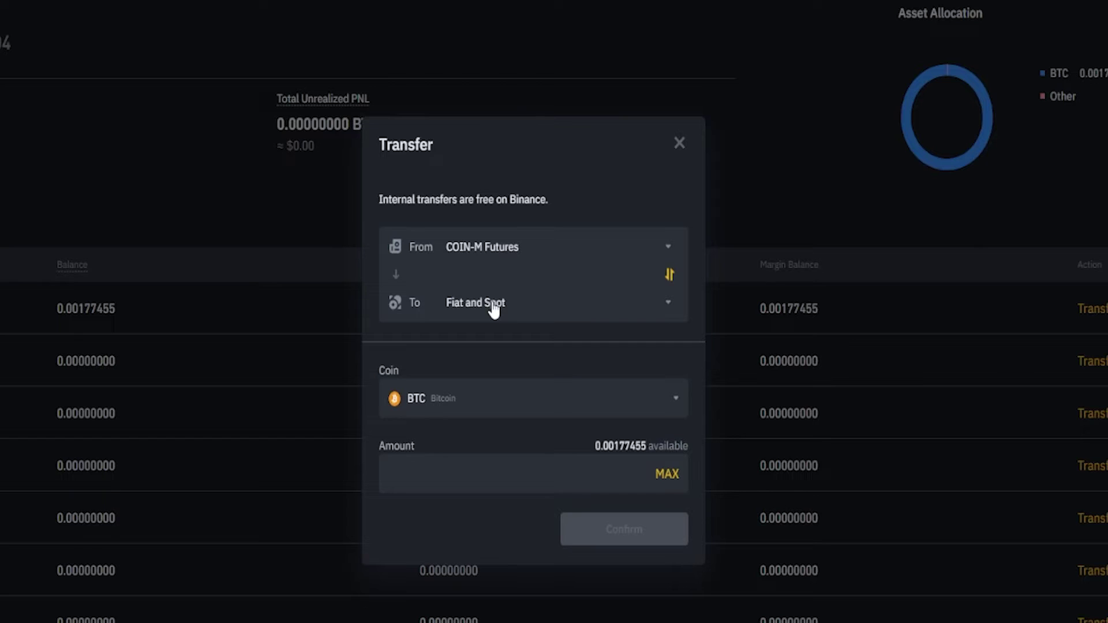
pyautogui.click(666, 474)
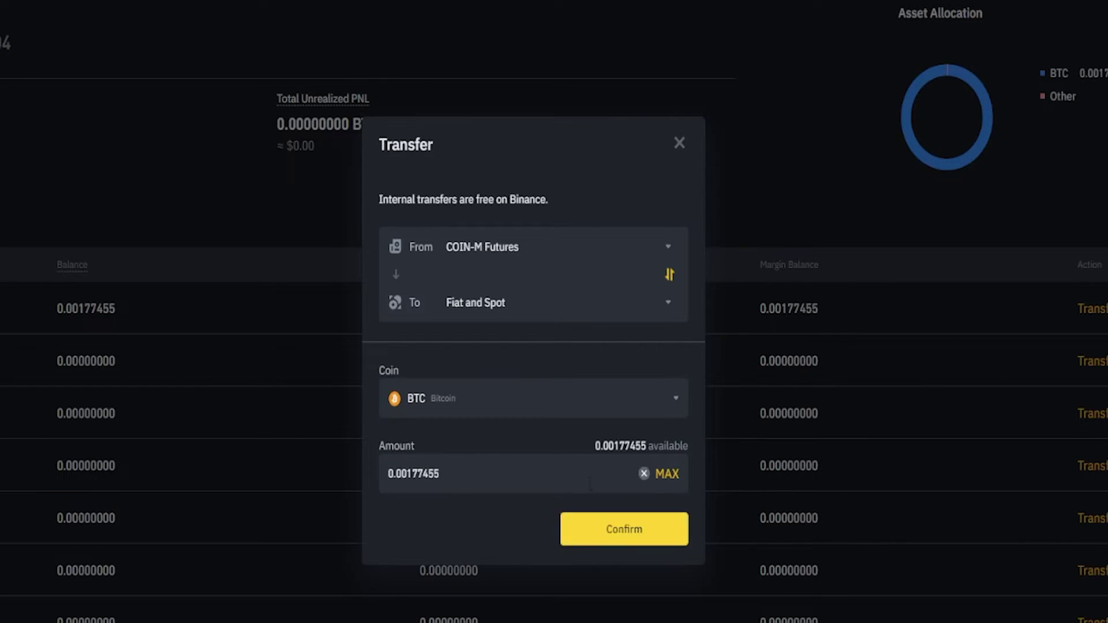
pyautogui.click(597, 530)
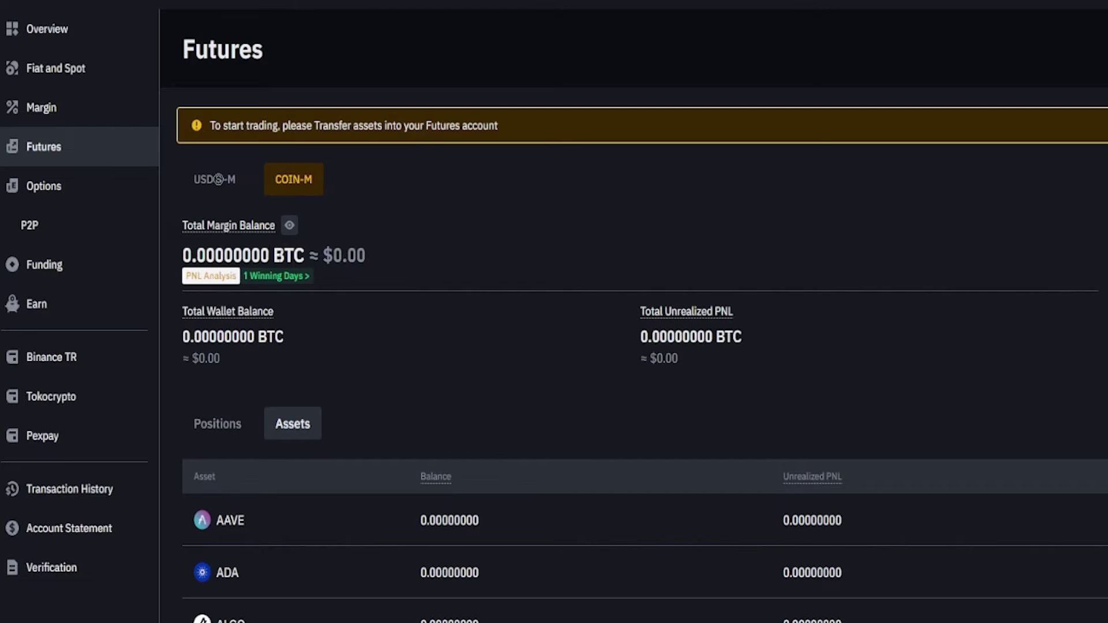
# - Open the Fiat and Spot wallet and check the 42.55904964 BUSD and 0.00177455 BTC balances
pyautogui.click(53, 73)
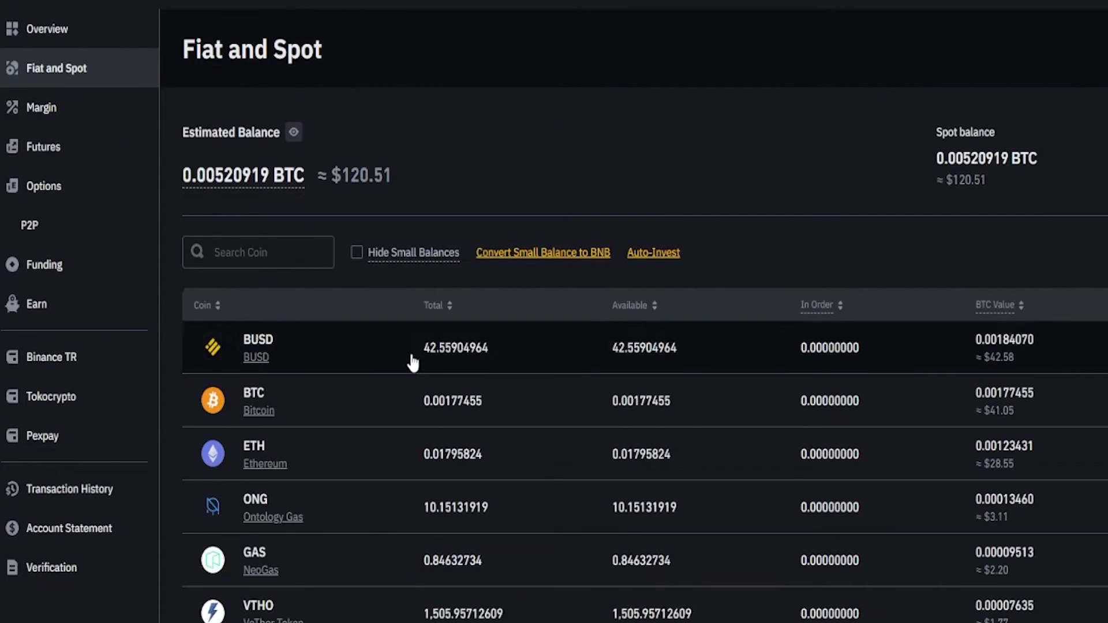
pyautogui.moveTo(405, 346)
pyautogui.mouseDown()
pyautogui.moveTo(511, 346)
pyautogui.moveTo(426, 346)
pyautogui.mouseUp()
pyautogui.click(392, 421)
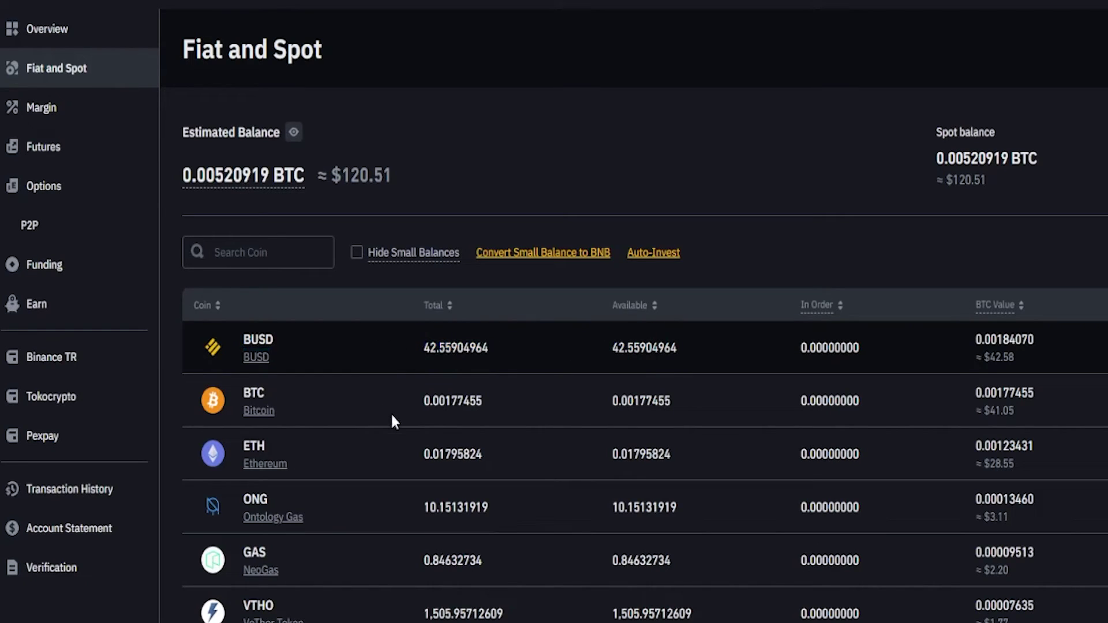